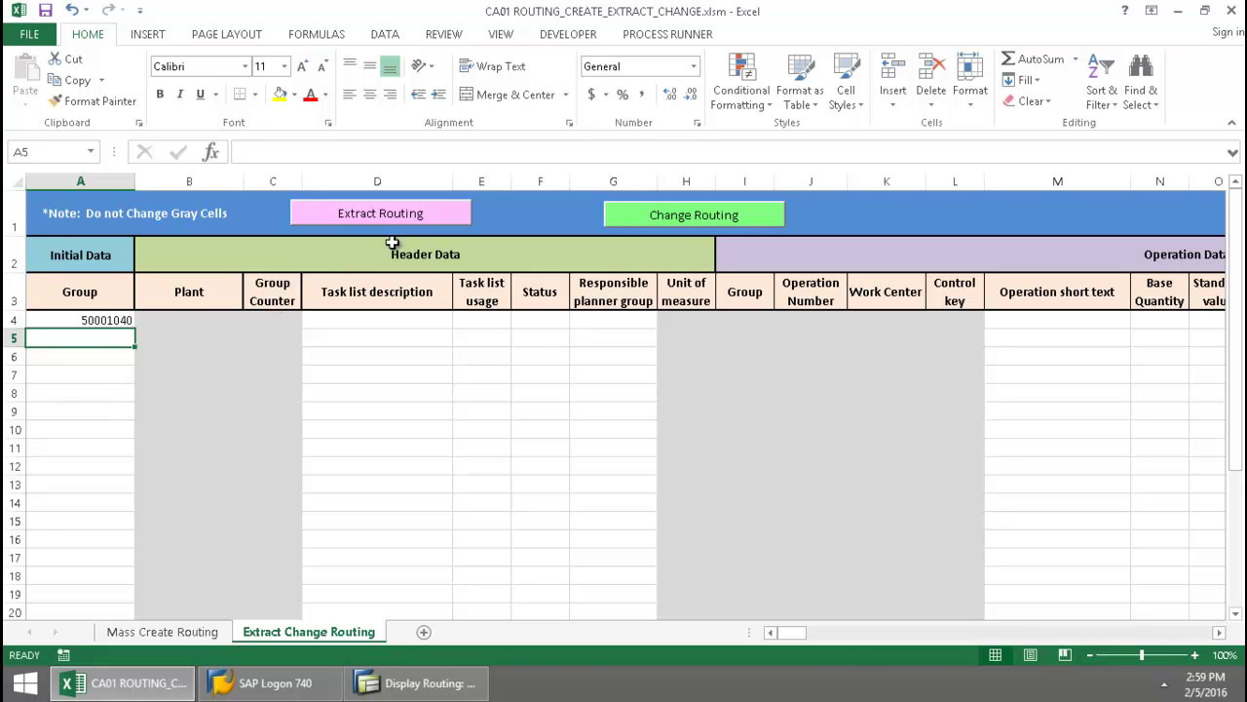
Extract routing 50001040 from SAP system I-47, logging on to client 800 with the password
click(397, 214)
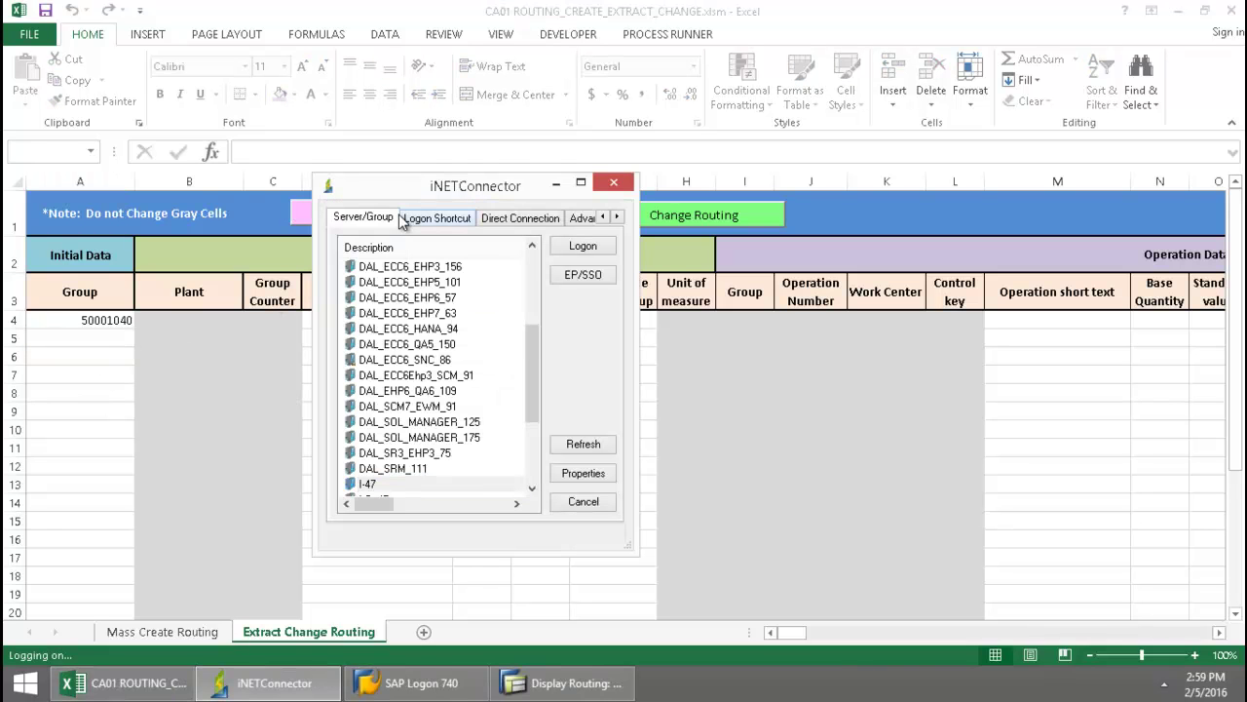
click(390, 484)
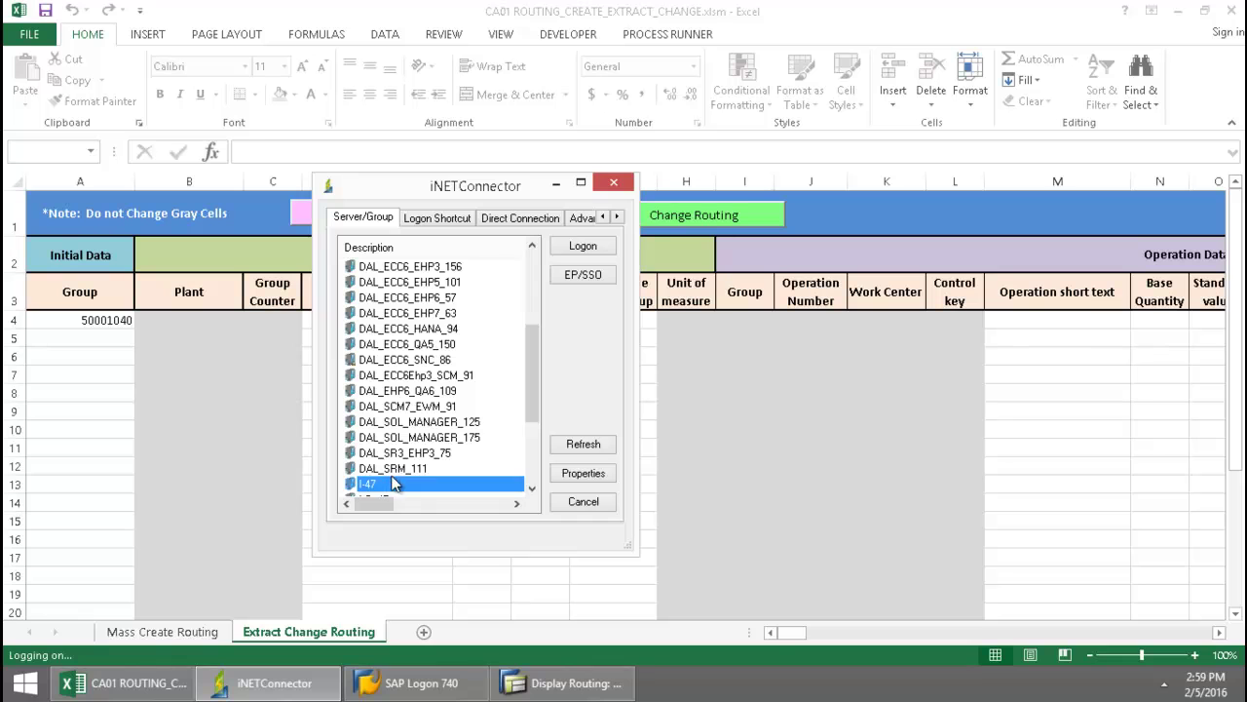
click(589, 250)
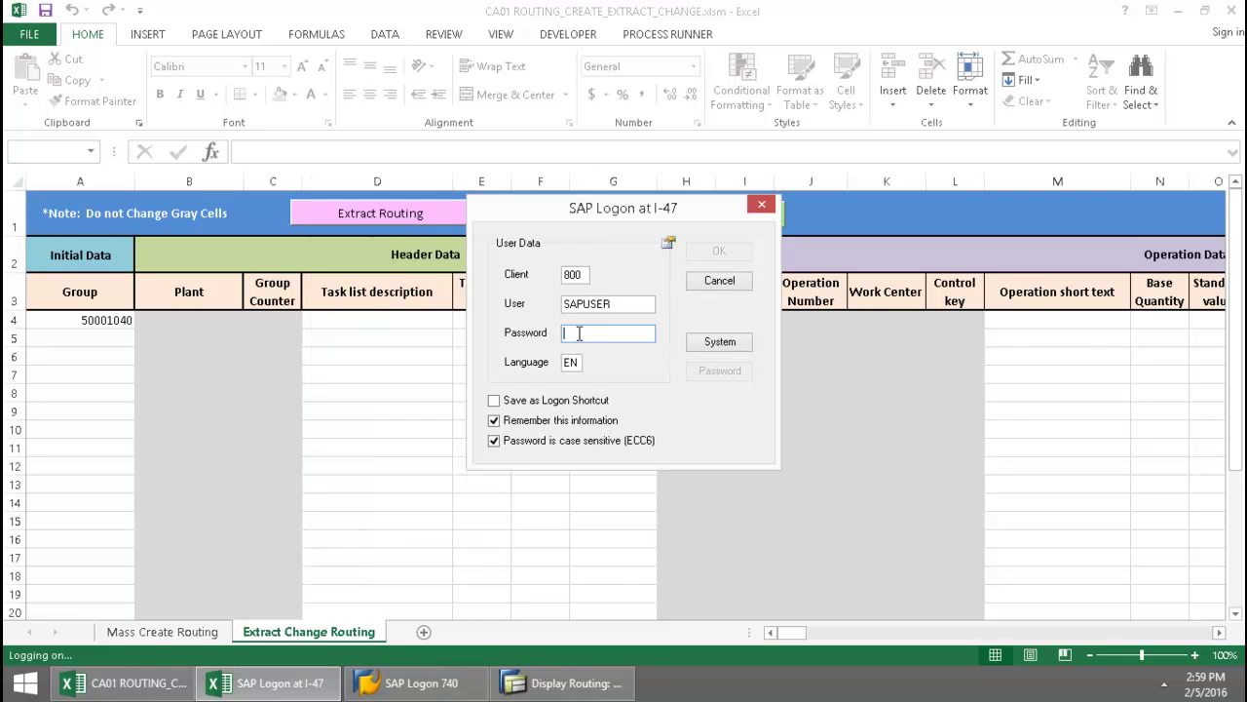
text(****)
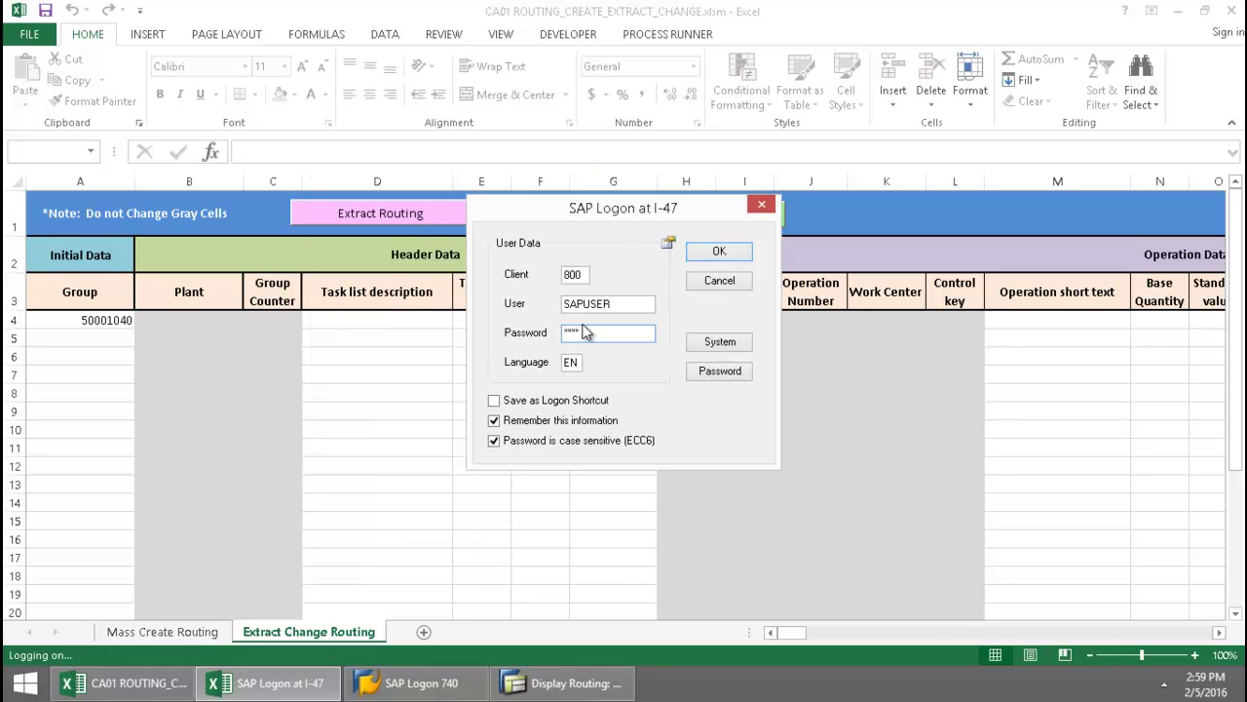
click(718, 252)
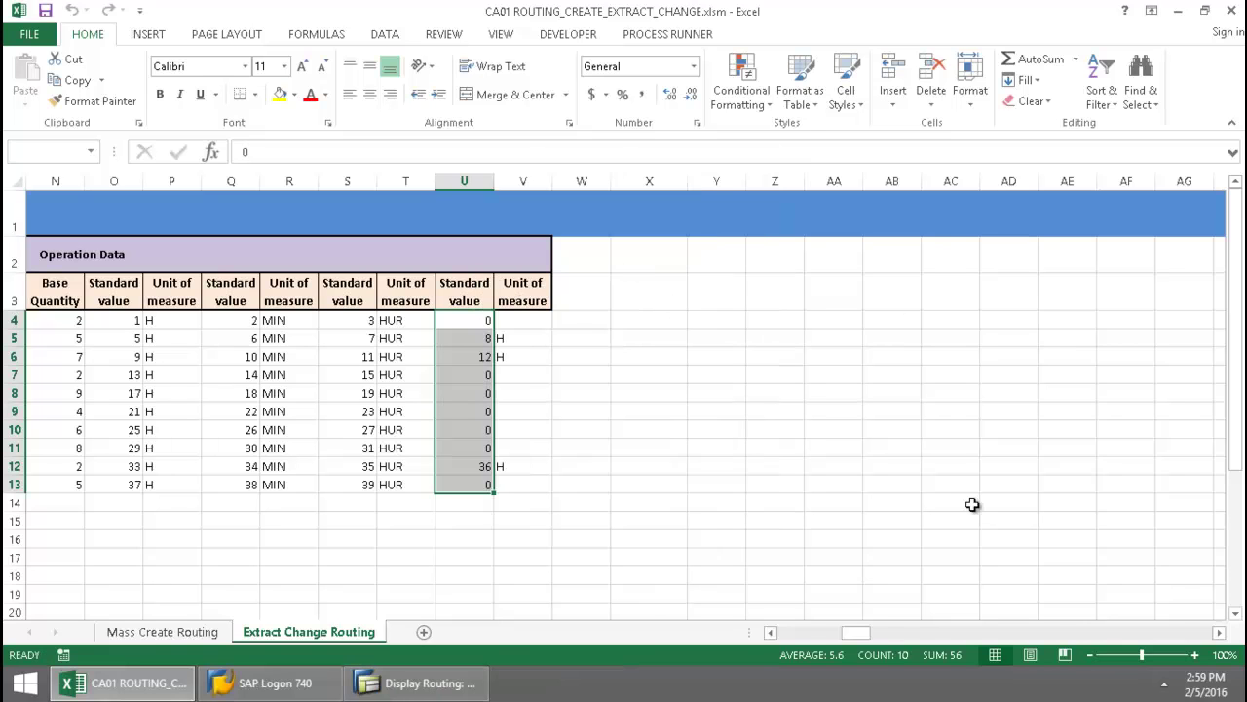
drag(864, 634, 787, 633)
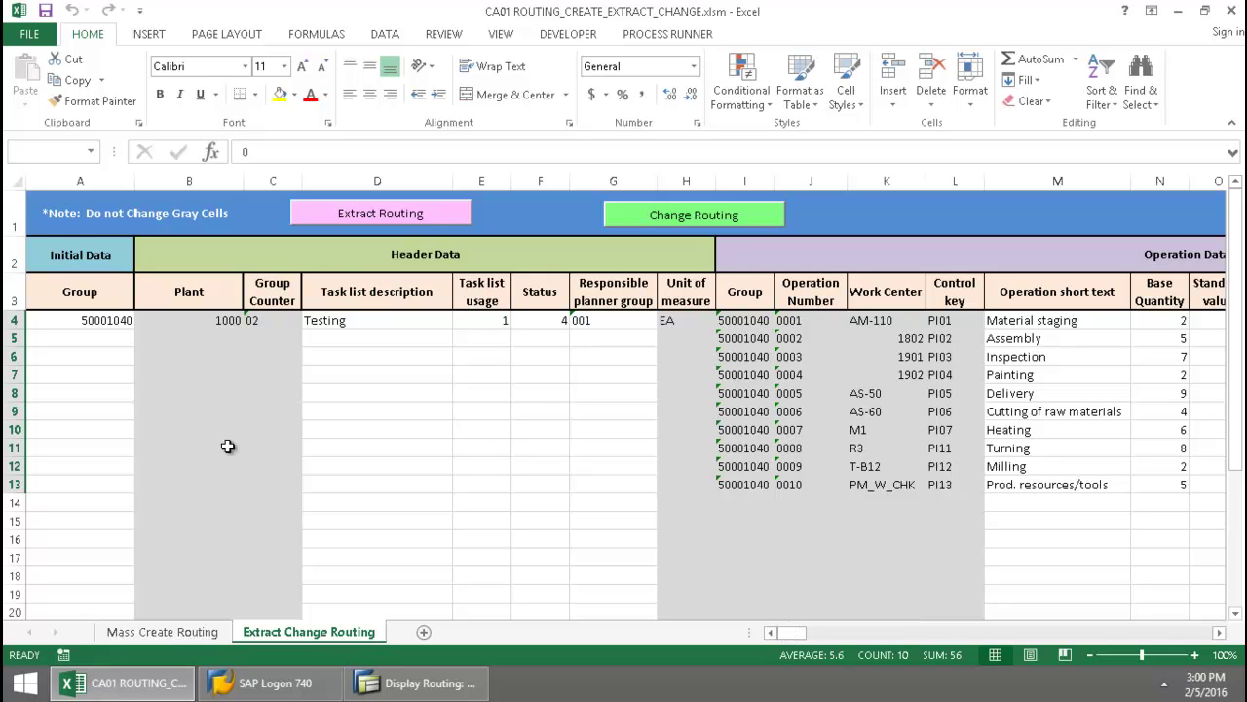
drag(790, 634, 828, 634)
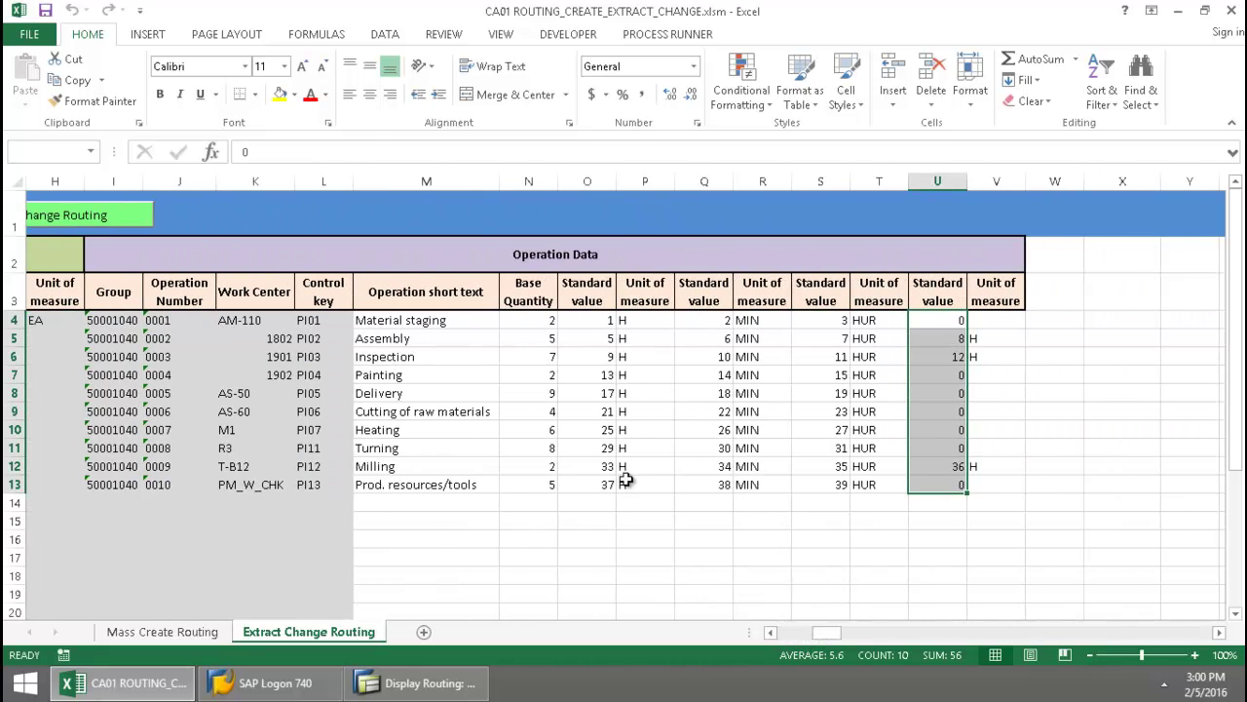
click(405, 686)
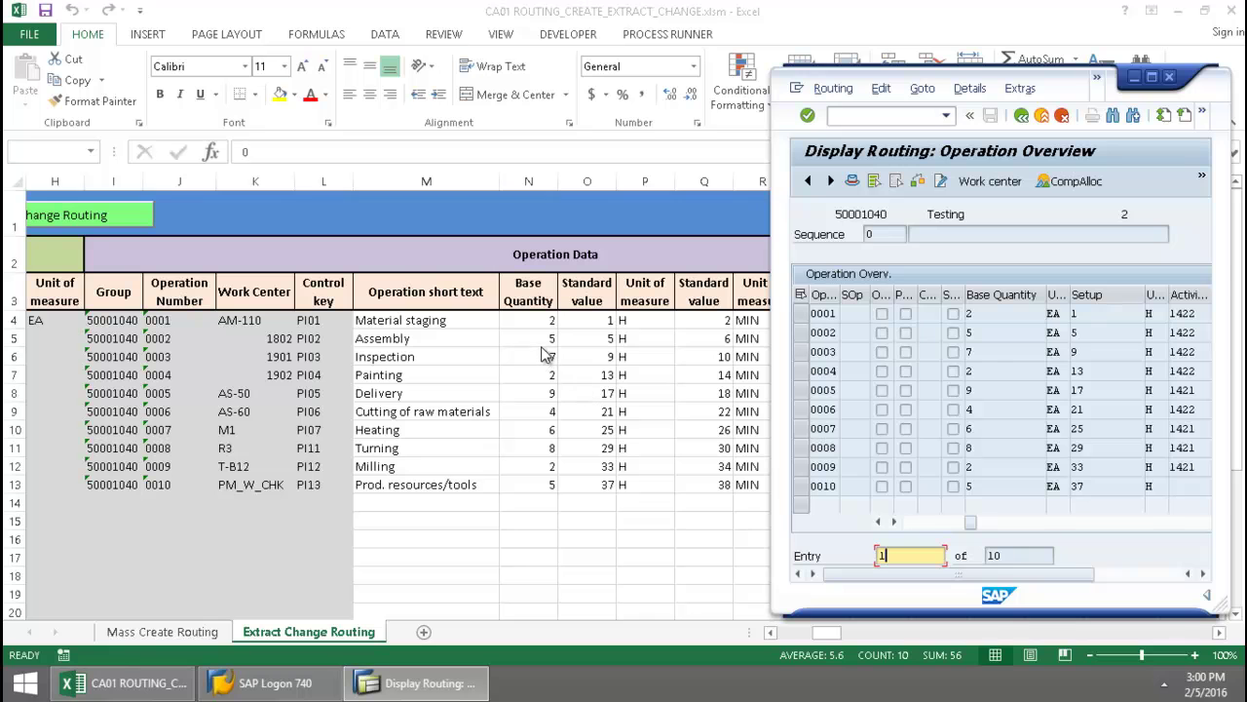
key(alt+Tab)
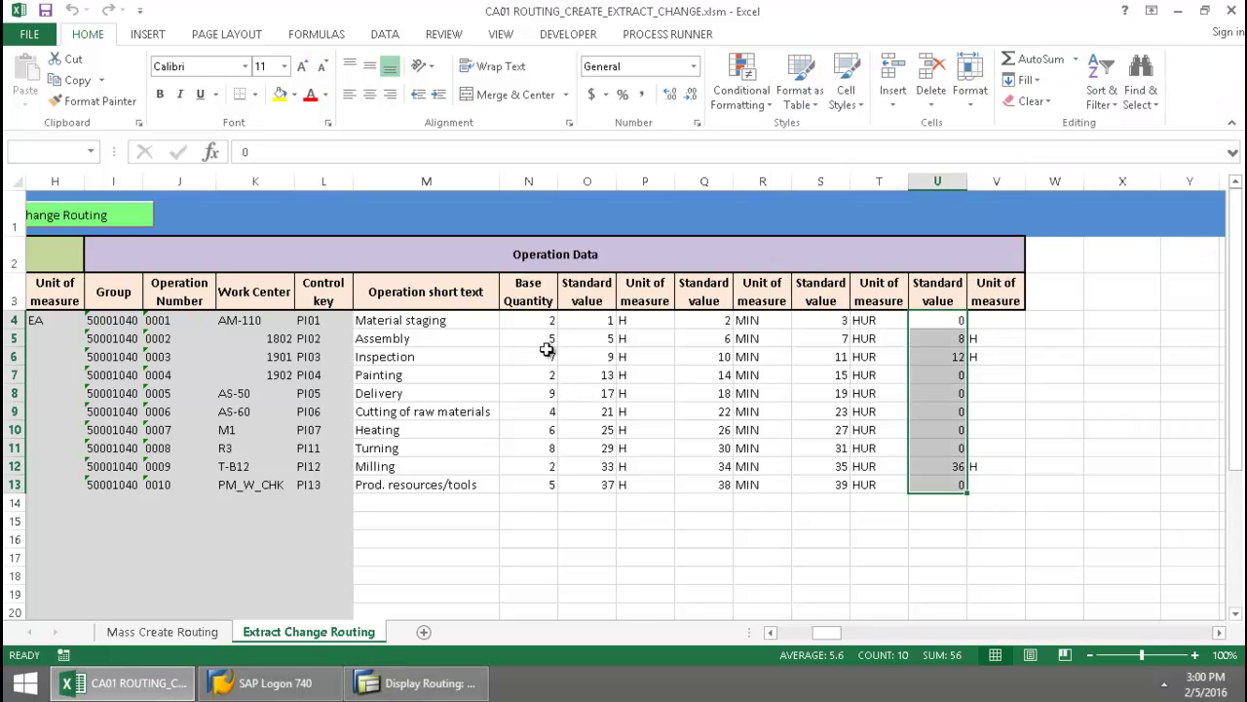
Highlight cell N5 yellow and set operation 0002's base quantity to 6
click(536, 340)
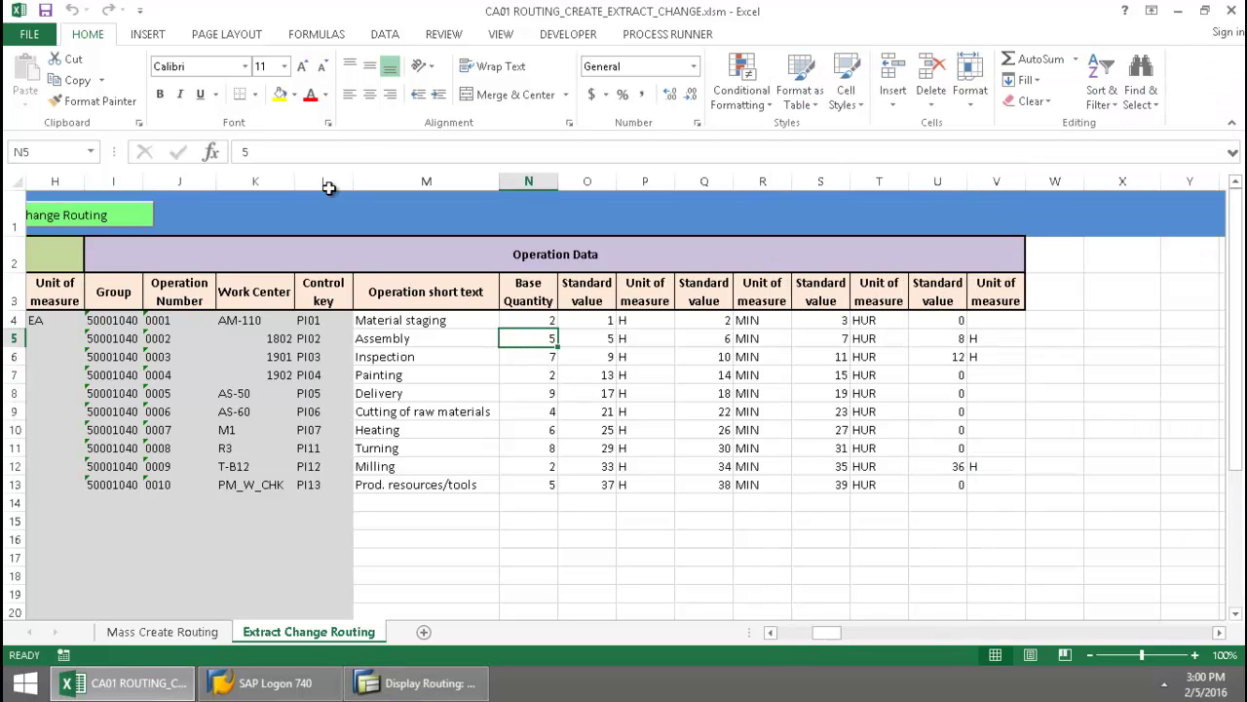
click(279, 94)
text(6)
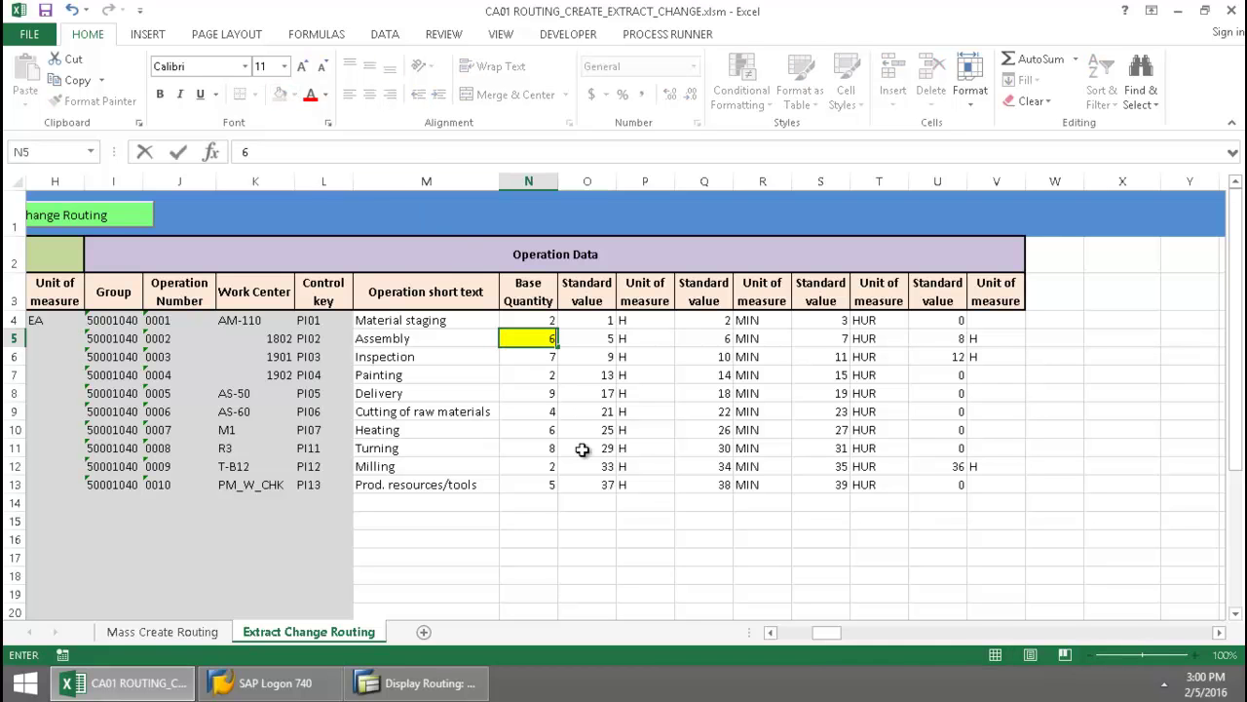
Set operation 0004's base quantity in N7 to 3 and highlight it yellow
click(541, 378)
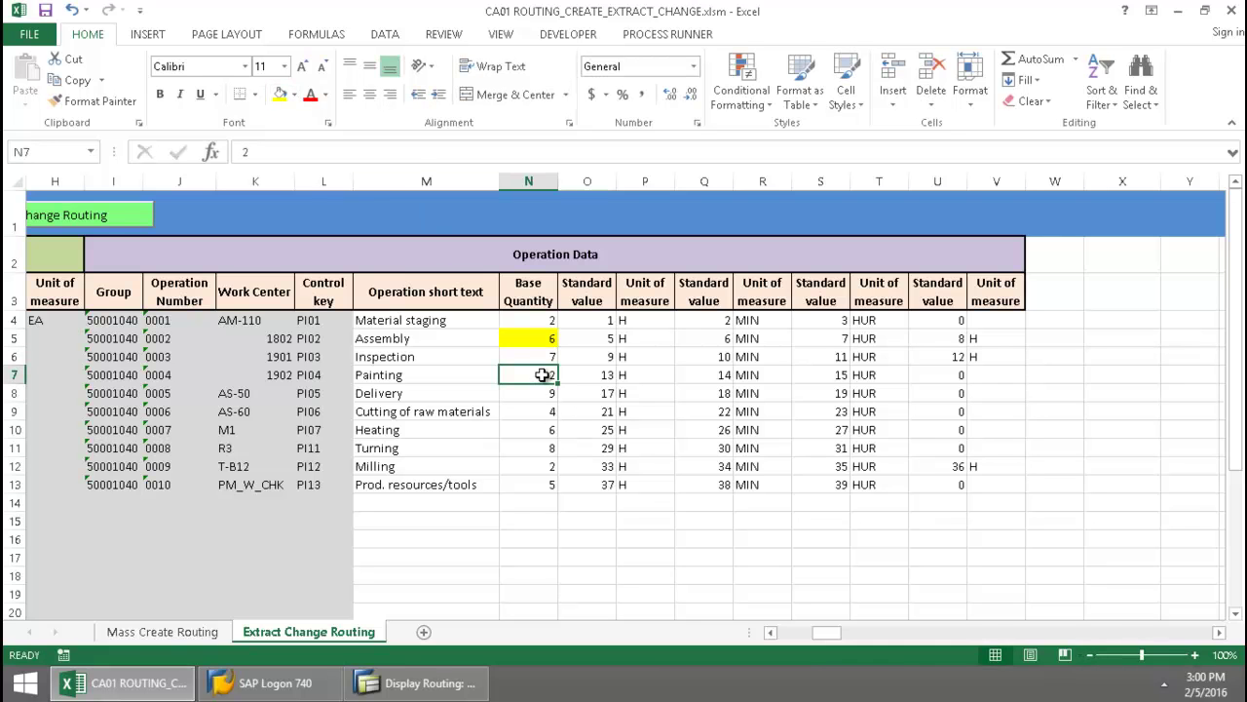
text(3)
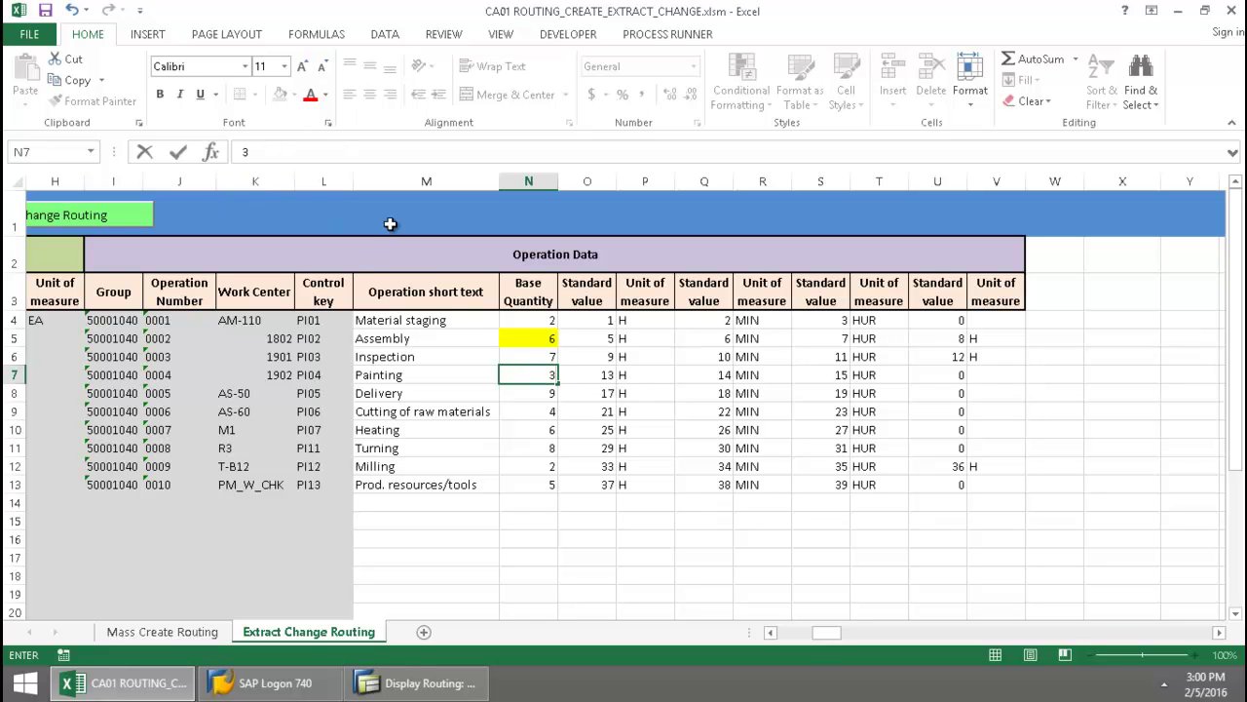
click(526, 400)
click(524, 376)
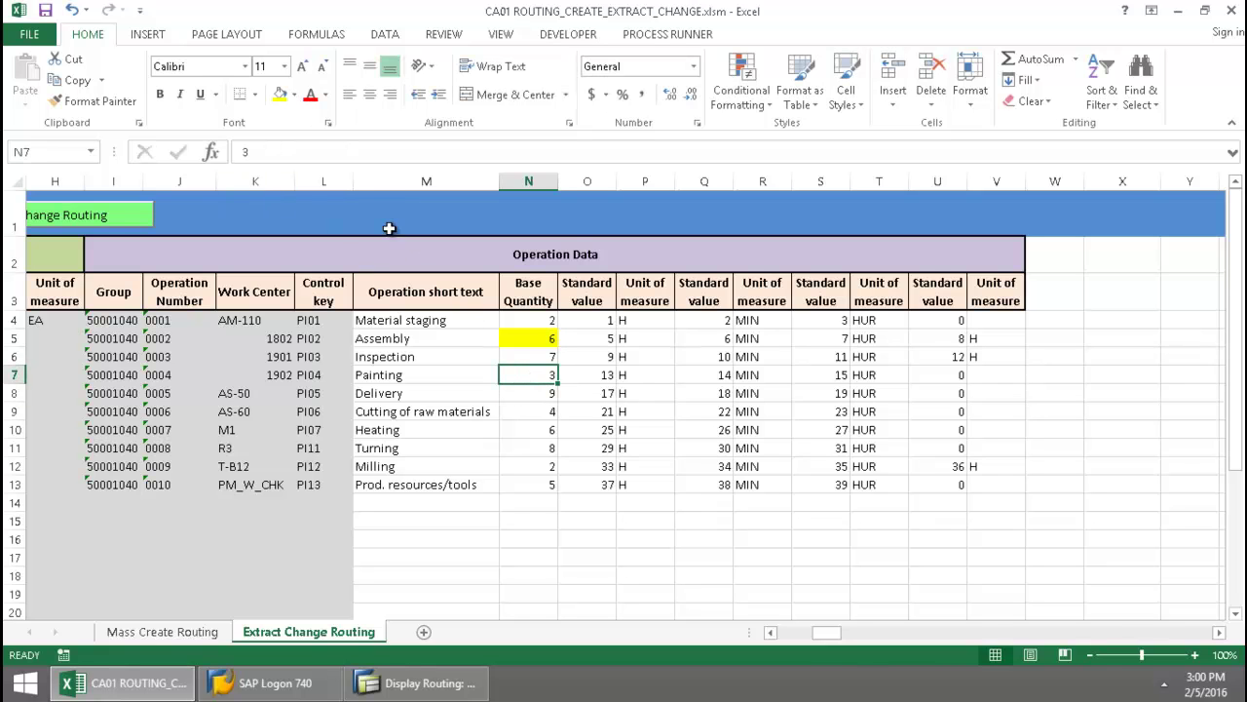
click(280, 94)
click(678, 484)
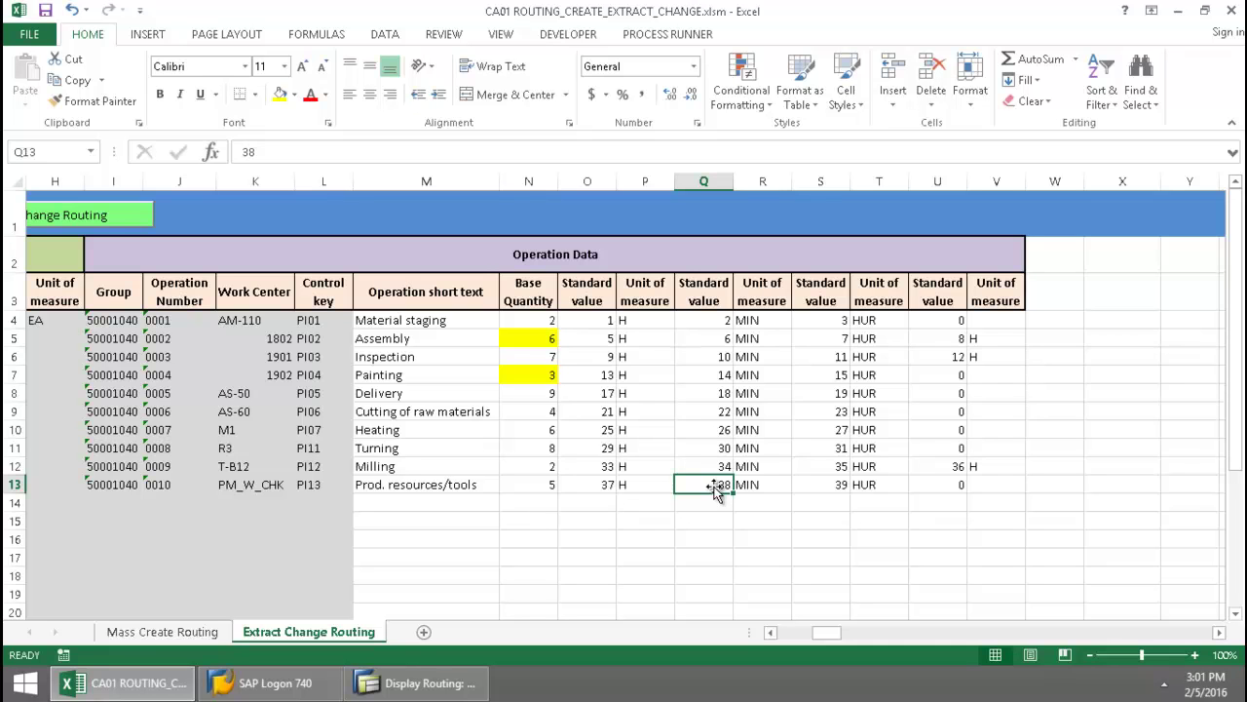
drag(828, 632, 776, 634)
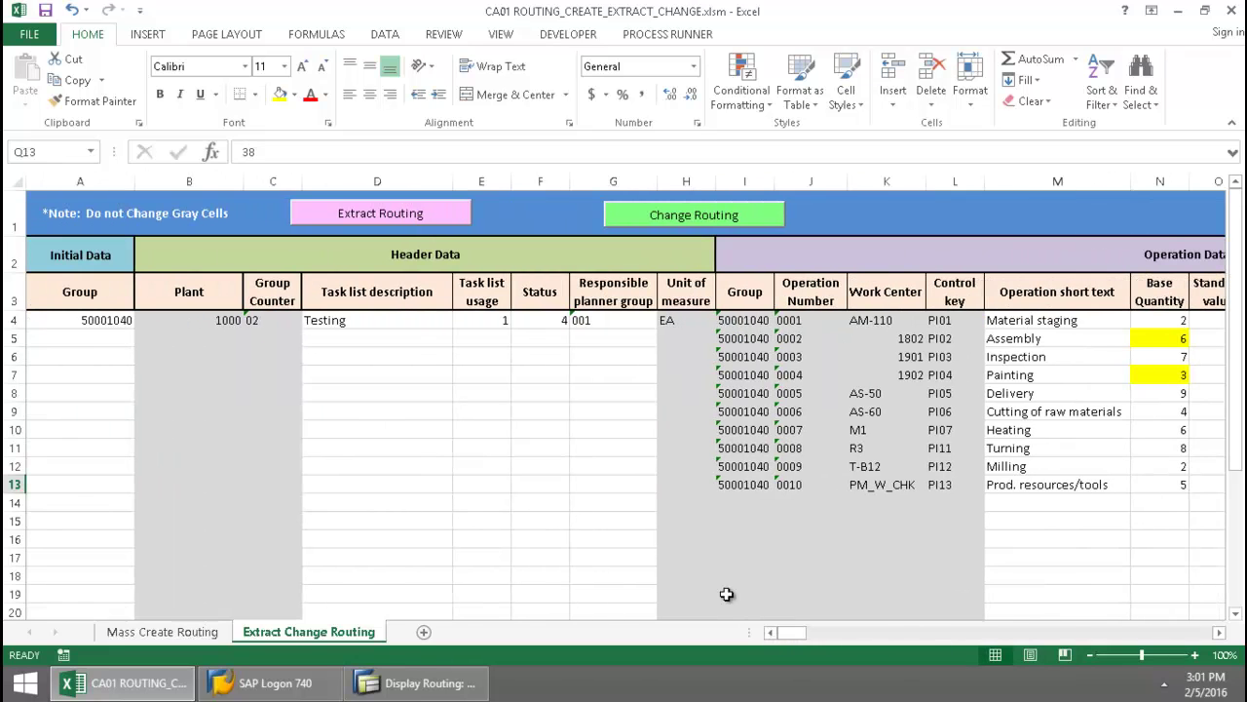
Run Change Routing and confirm the SAP logon to upload the new base quantities
click(695, 215)
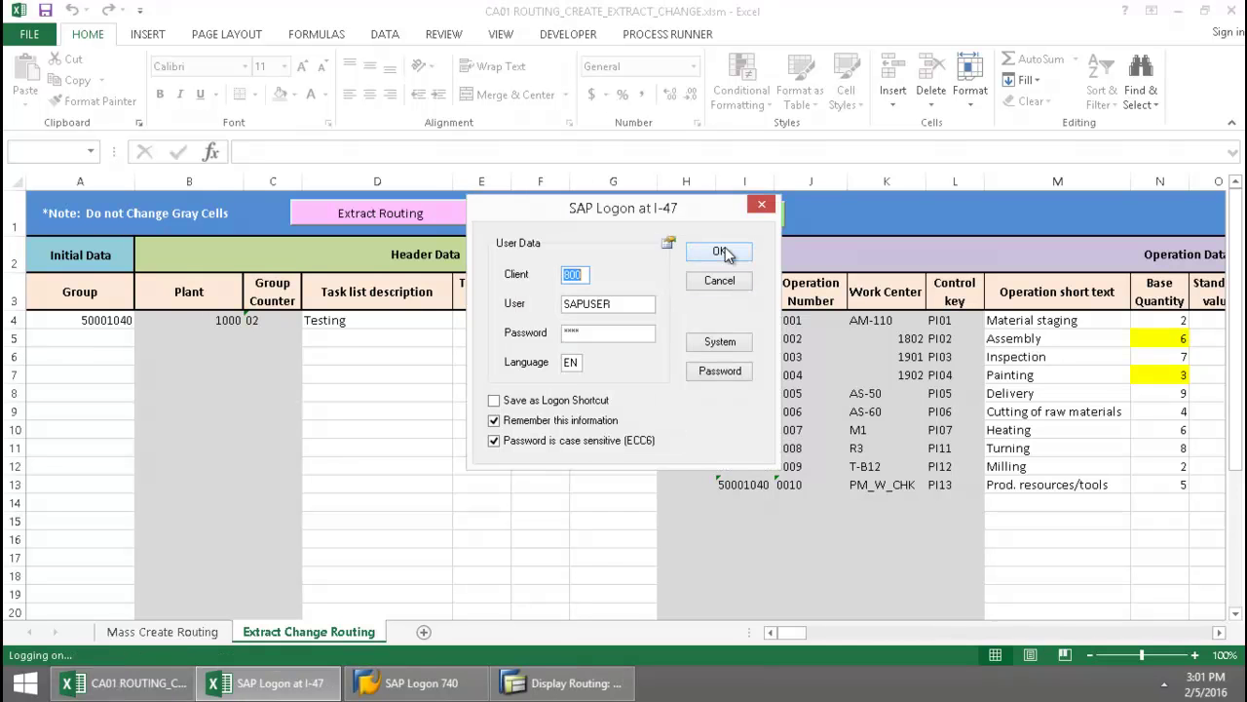
click(721, 253)
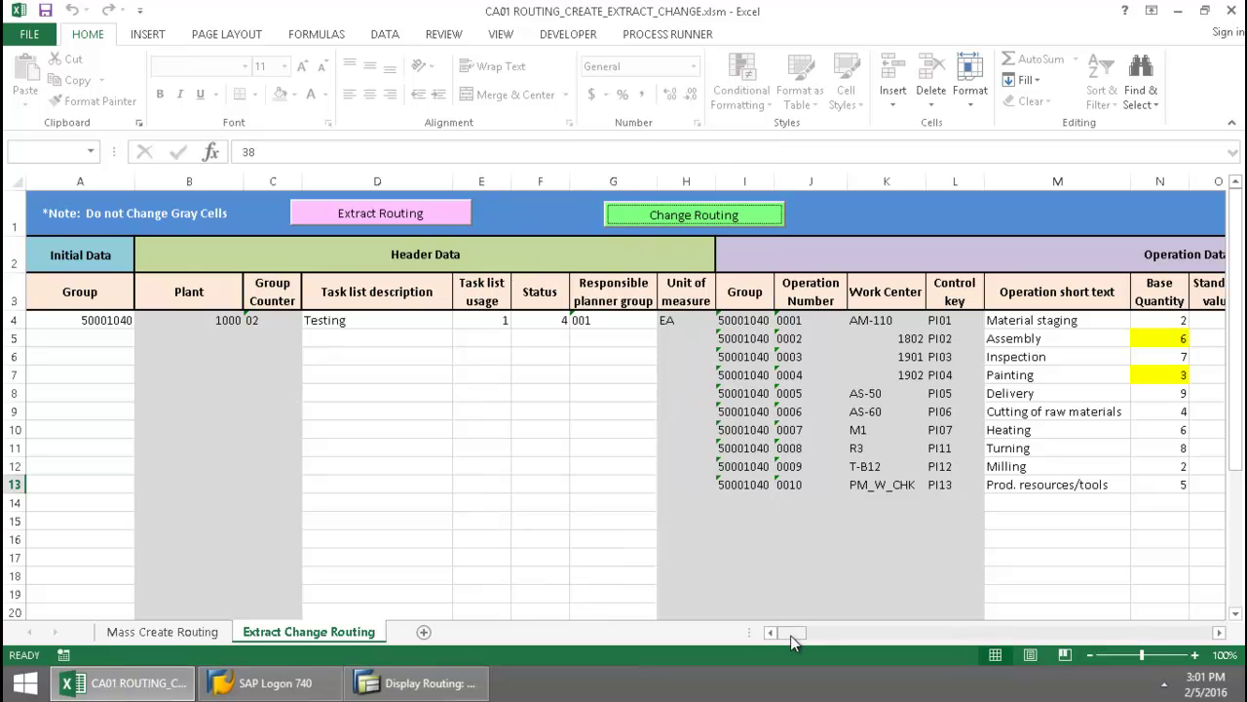
drag(791, 634, 837, 631)
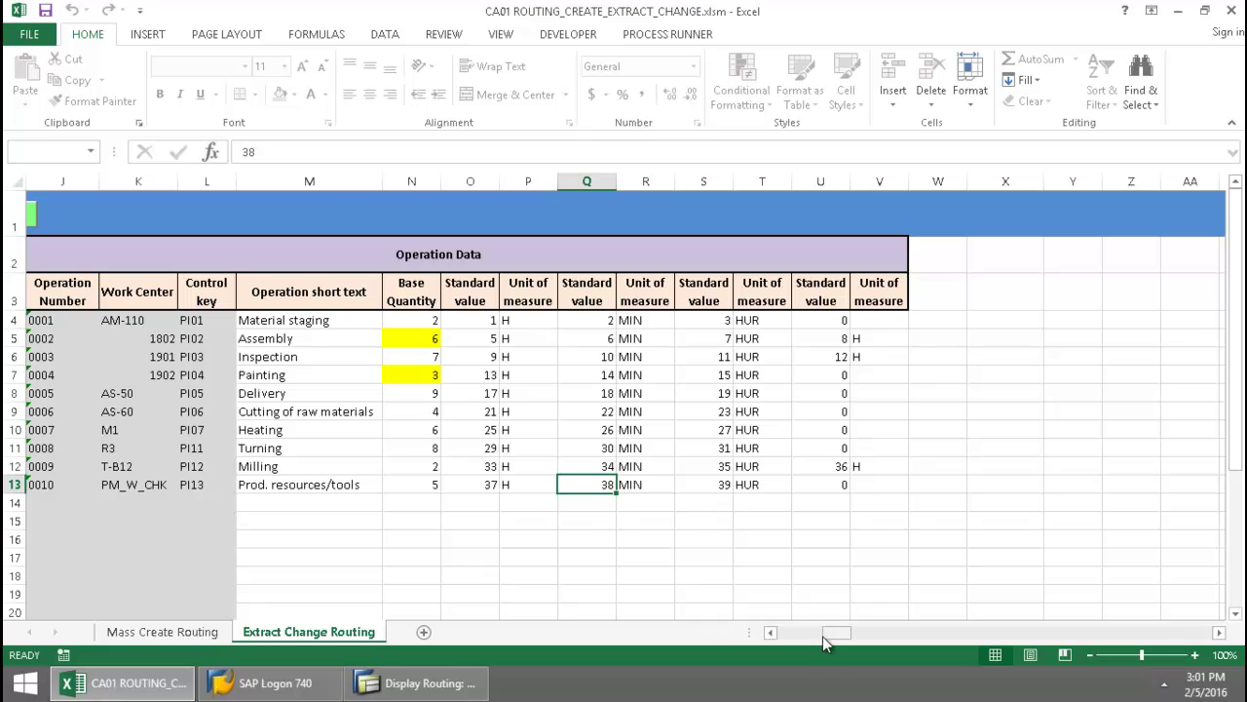
drag(831, 633, 1195, 623)
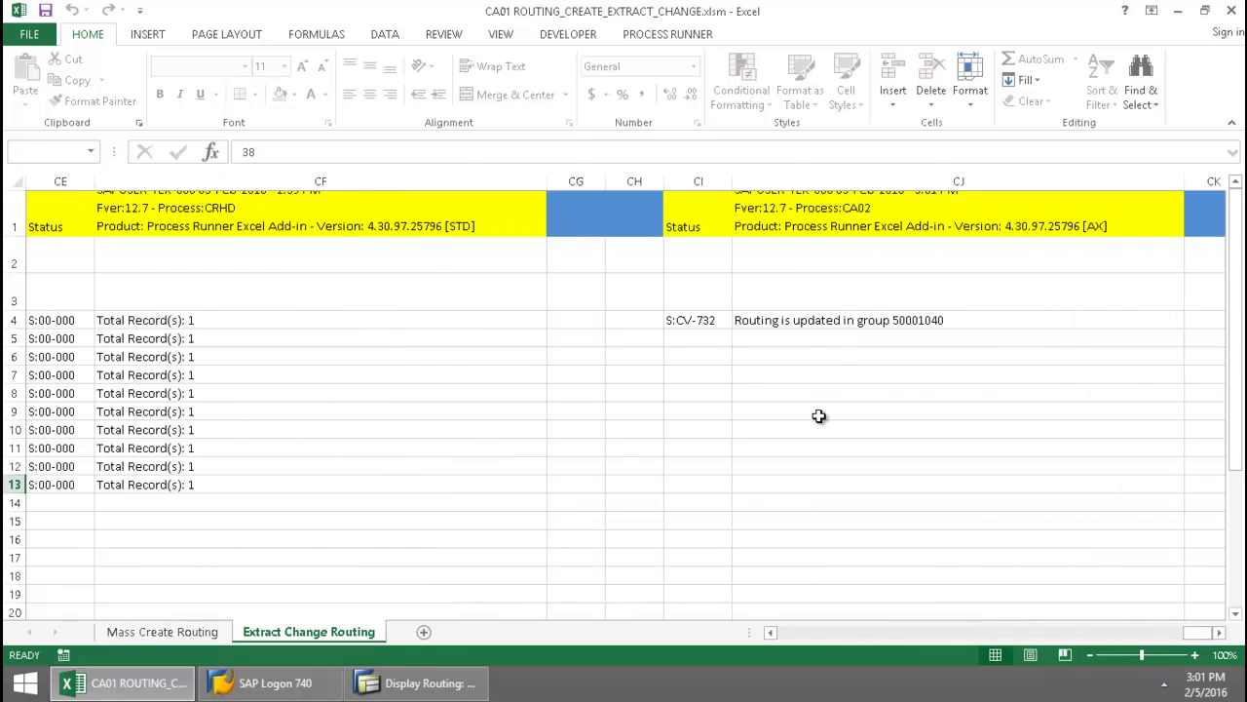
click(824, 322)
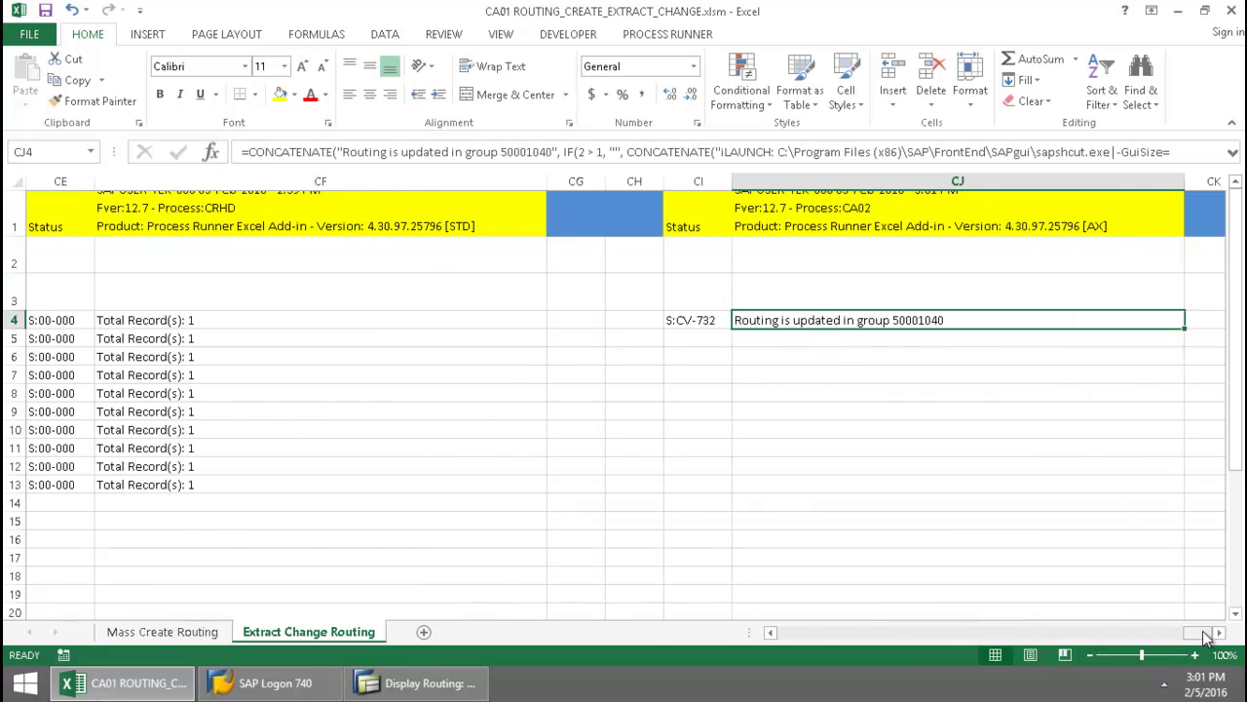
drag(1208, 634, 845, 614)
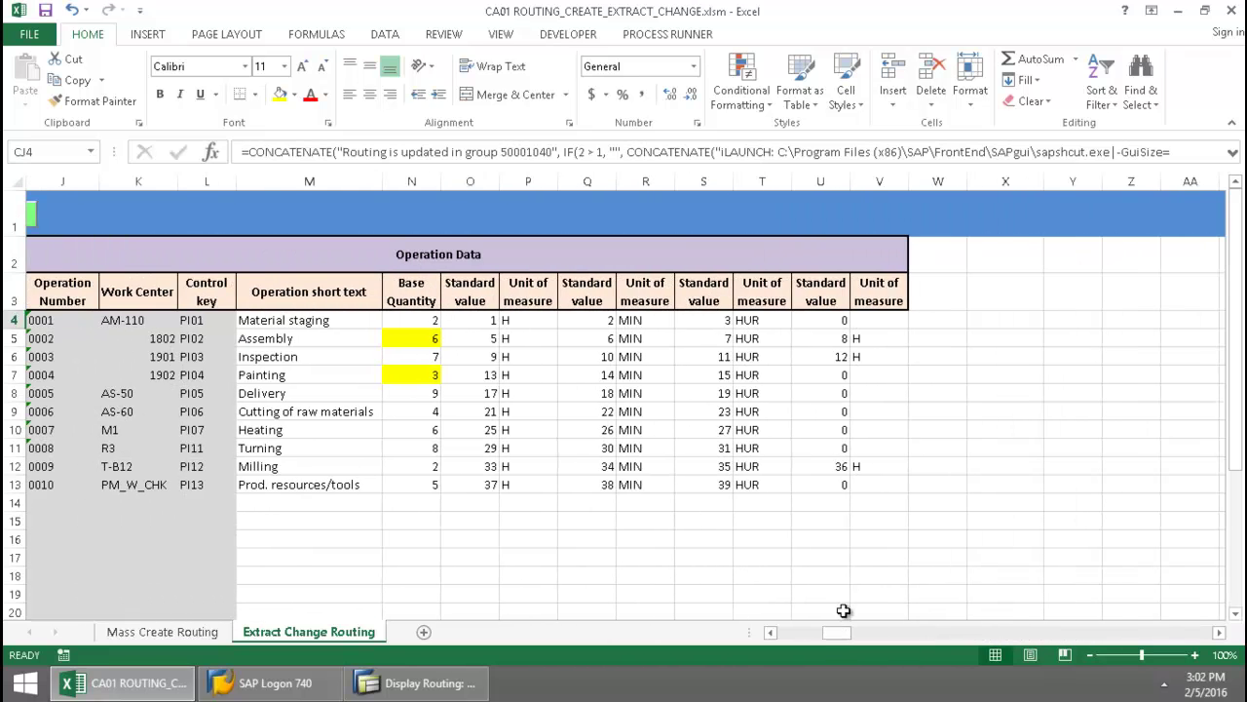
Open routing 50001040 in SAP GUI and place its restored window beside the sheet
click(690, 37)
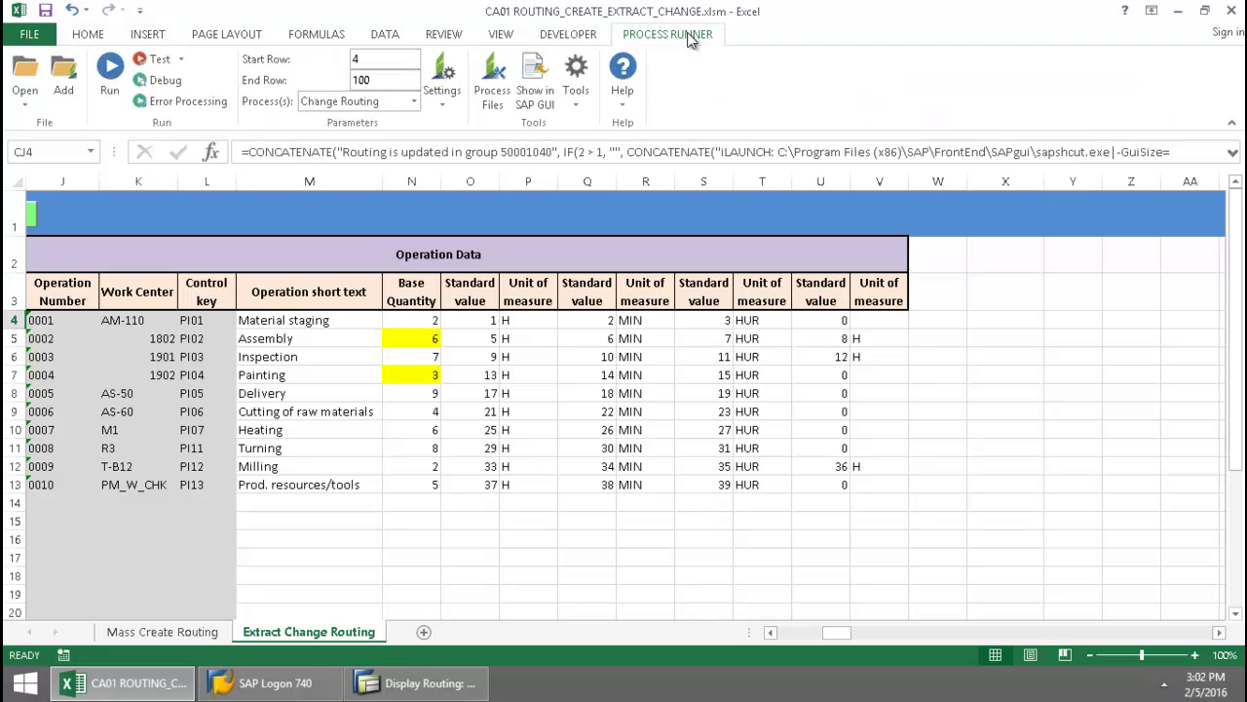
click(541, 115)
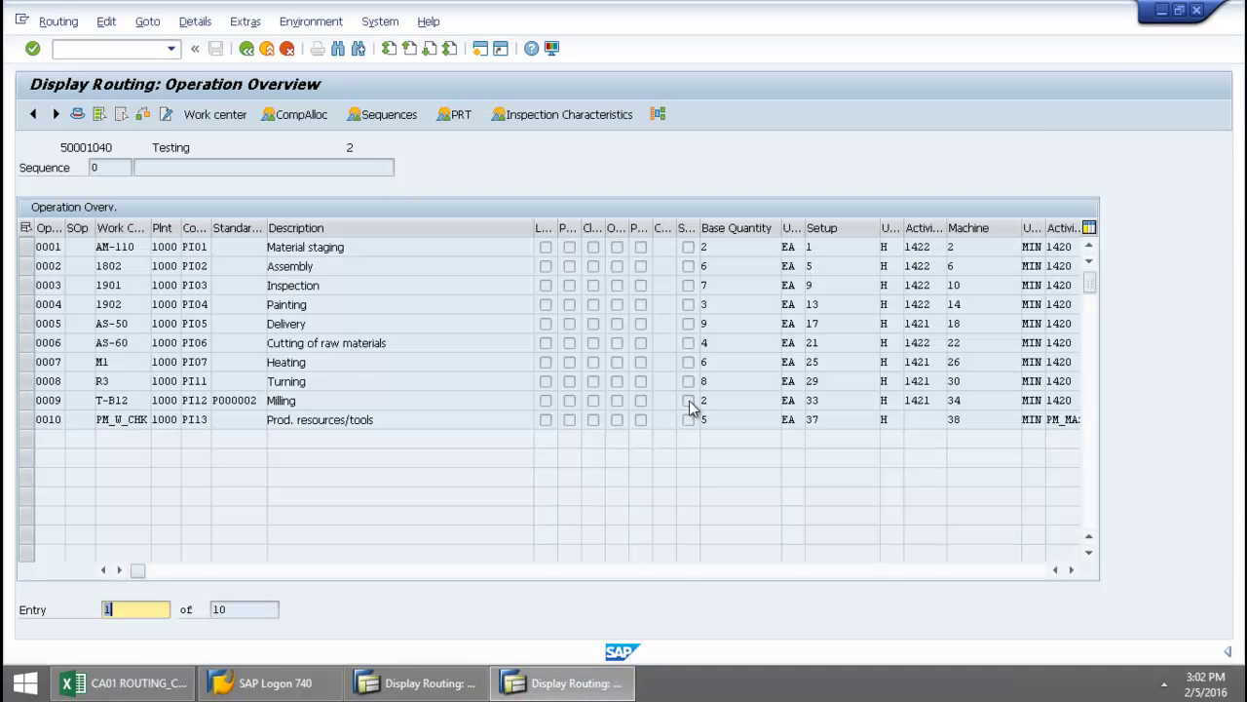
click(1180, 10)
drag(289, 97, 829, 114)
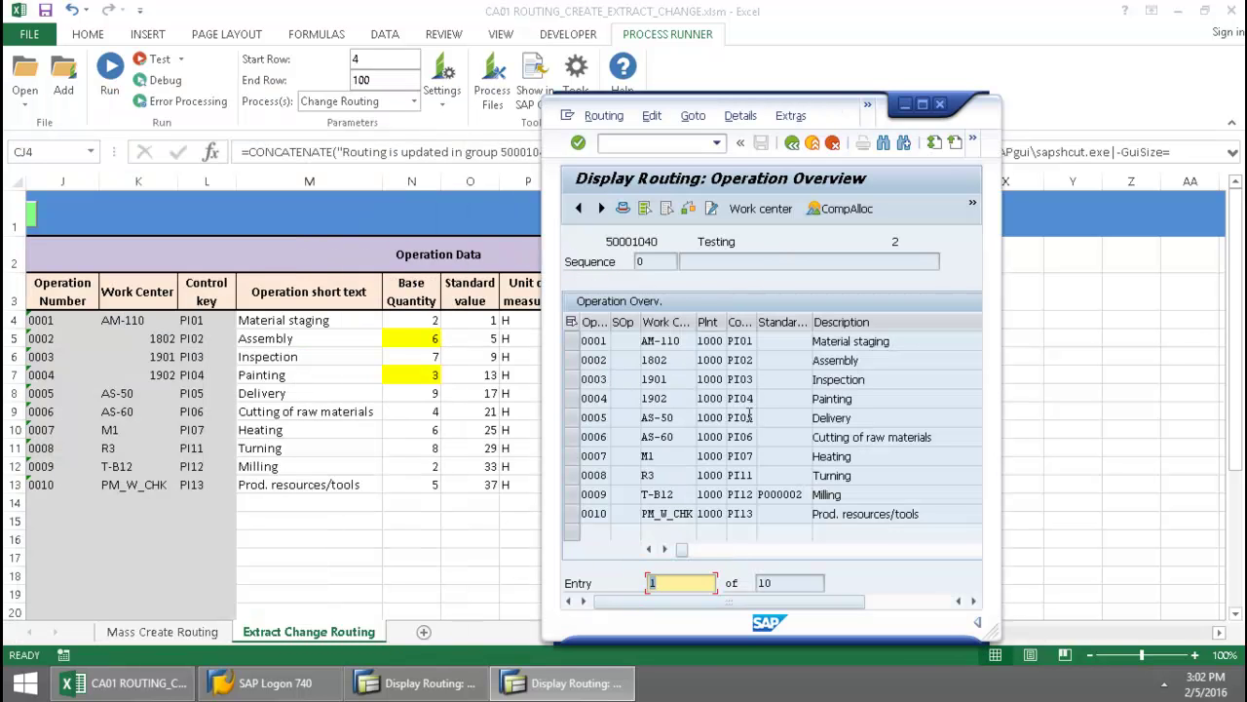
Scroll the operation table right to show base quantities 6 for 0002 and 3 for 0004
click(666, 550)
click(666, 550)
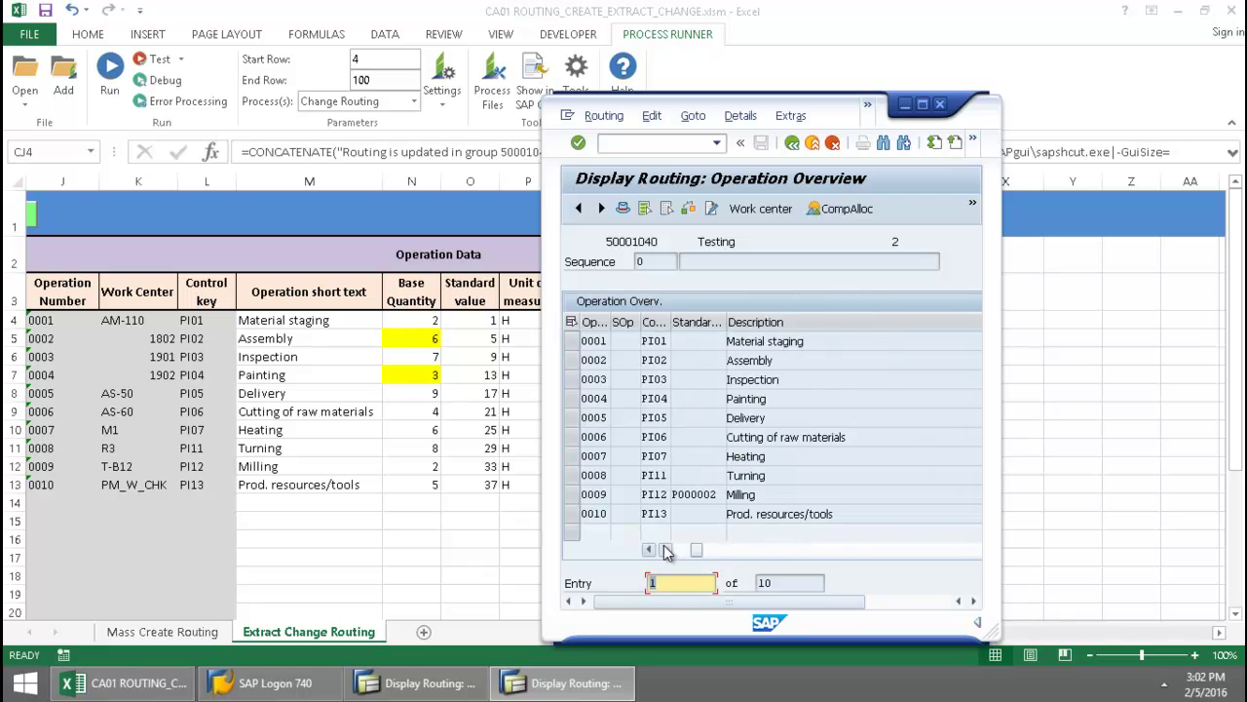
click(666, 550)
click(665, 550)
click(666, 550)
click(666, 550)
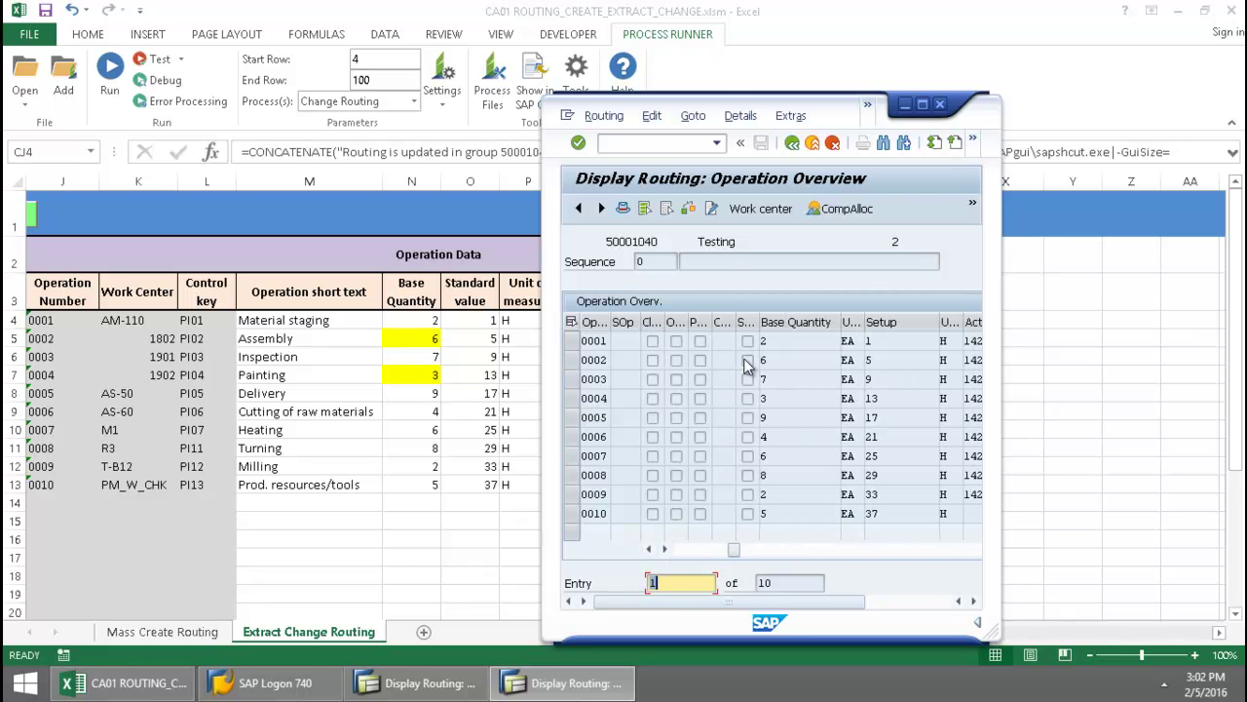